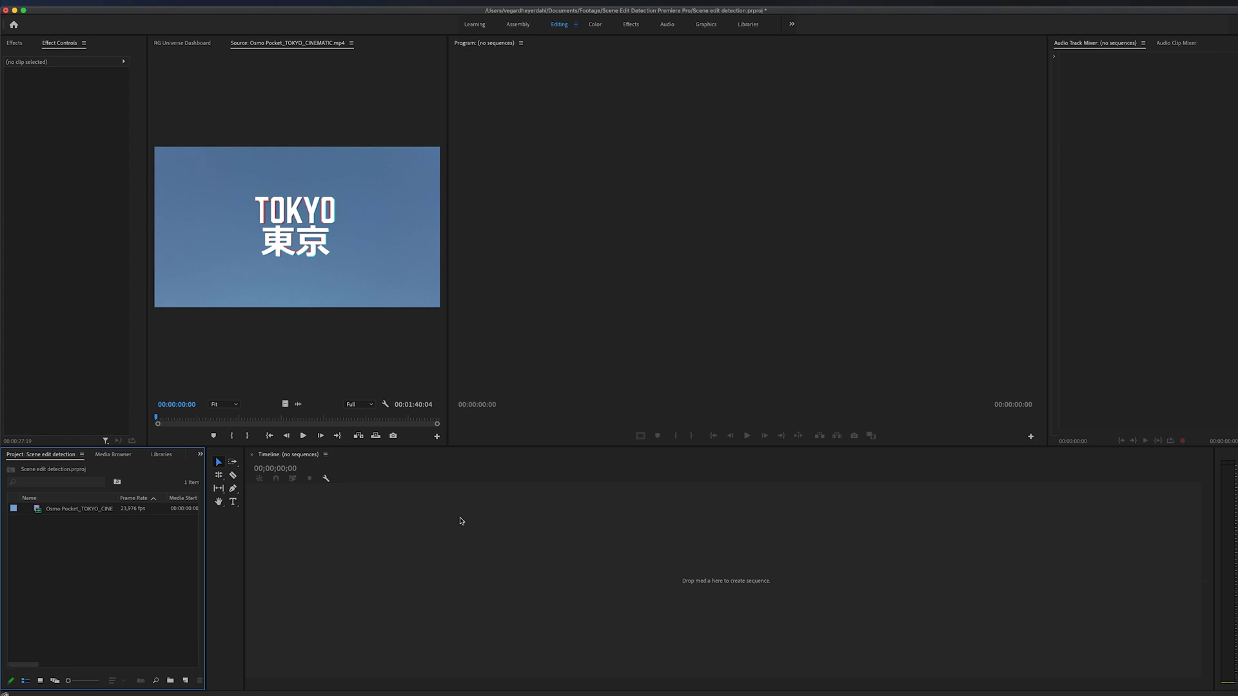
Build a sequence from the Tokyo cinematic clip and play its footage from the start.
left_click_drag(58, 517, 332, 544)
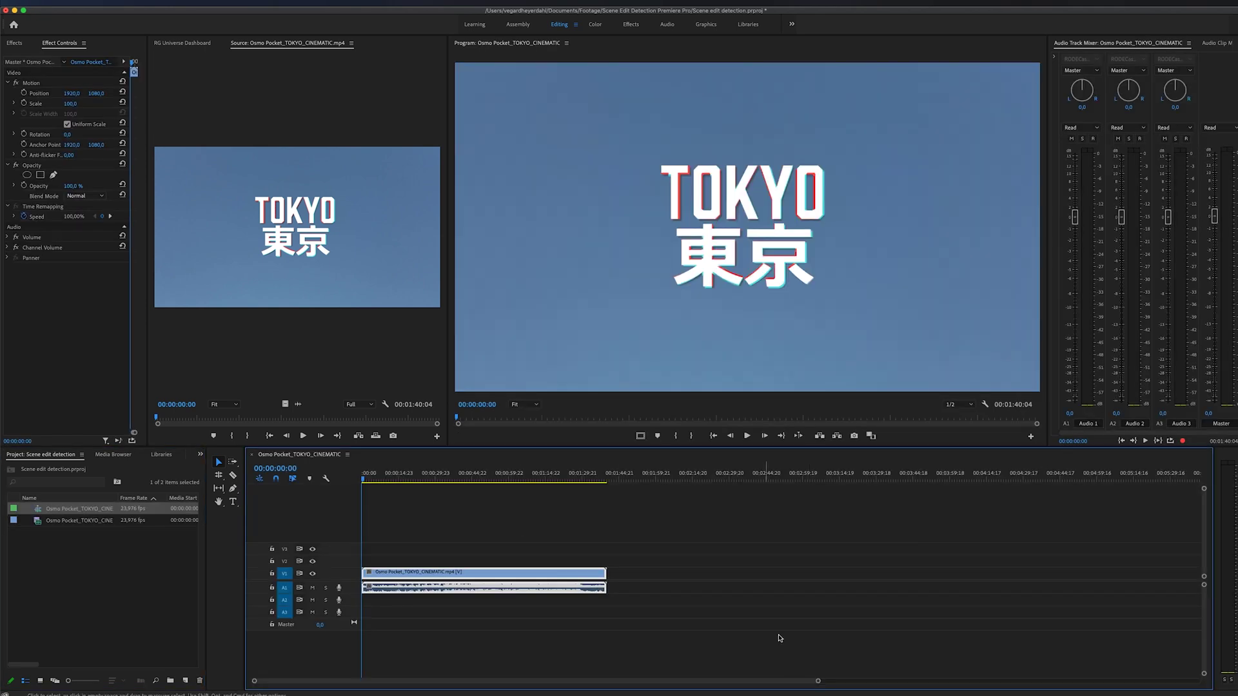
left_click_drag(819, 679, 514, 682)
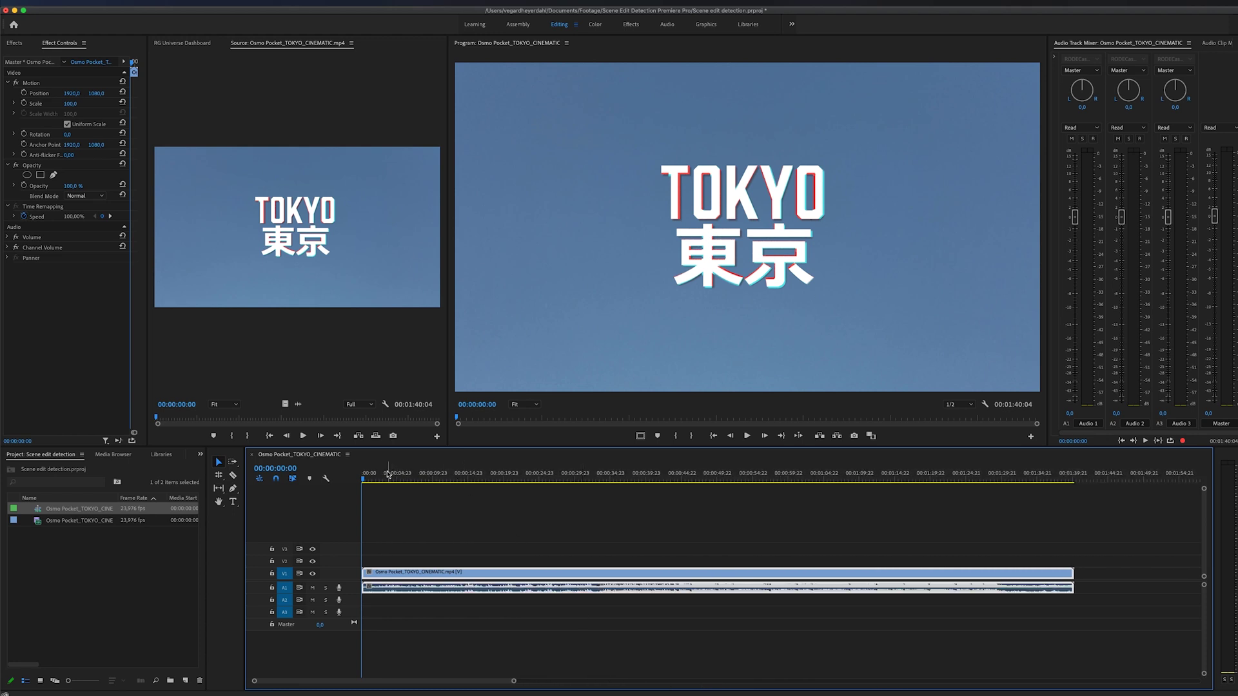
left_click(387, 473)
key("space")
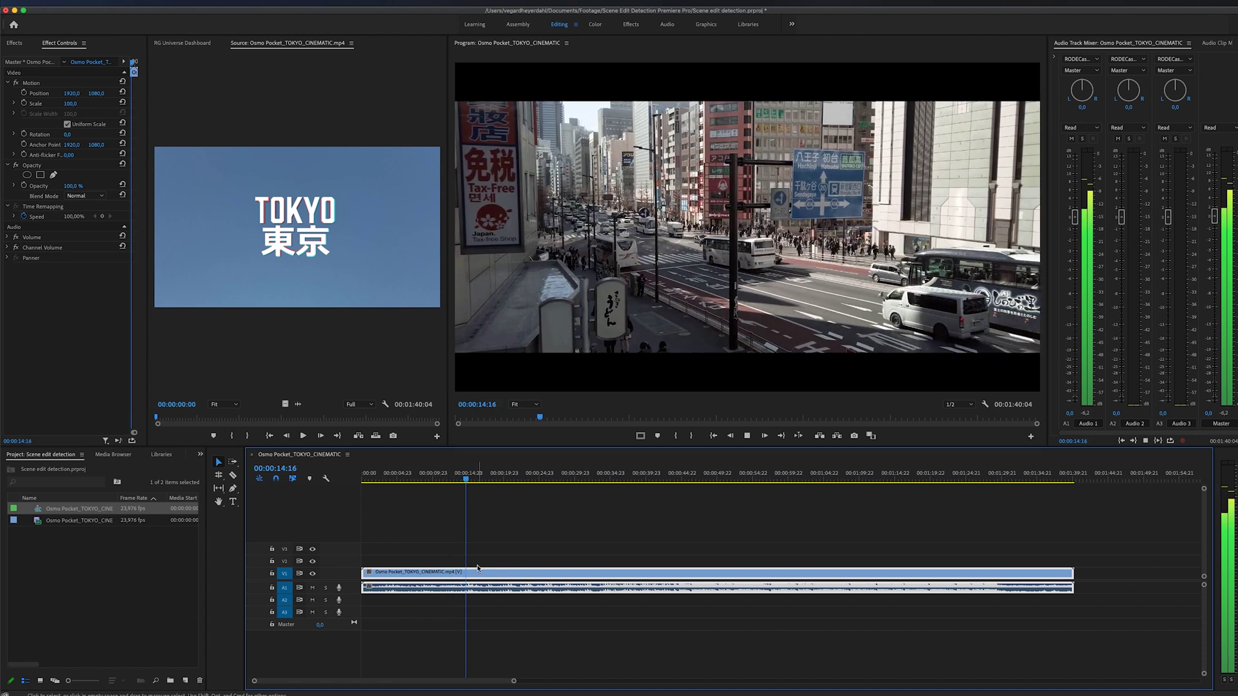
key("space")
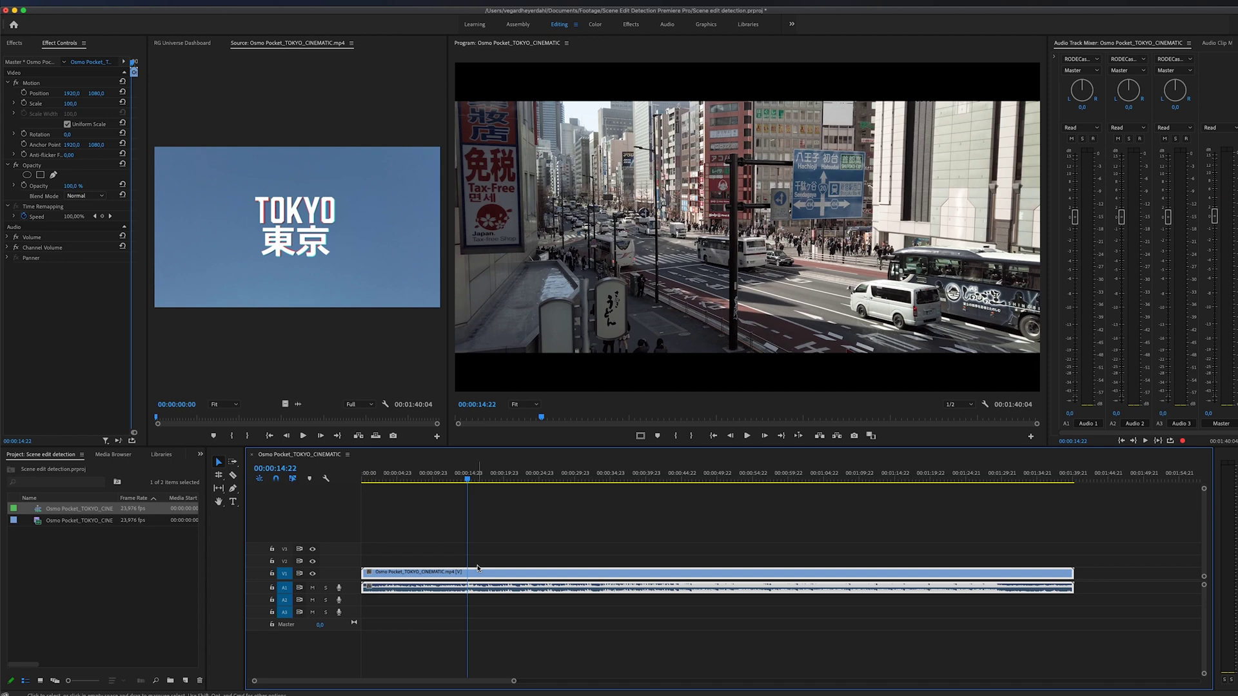
Launch Scene Edit Detection on the V1 clip from its context menu.
right_click(488, 571)
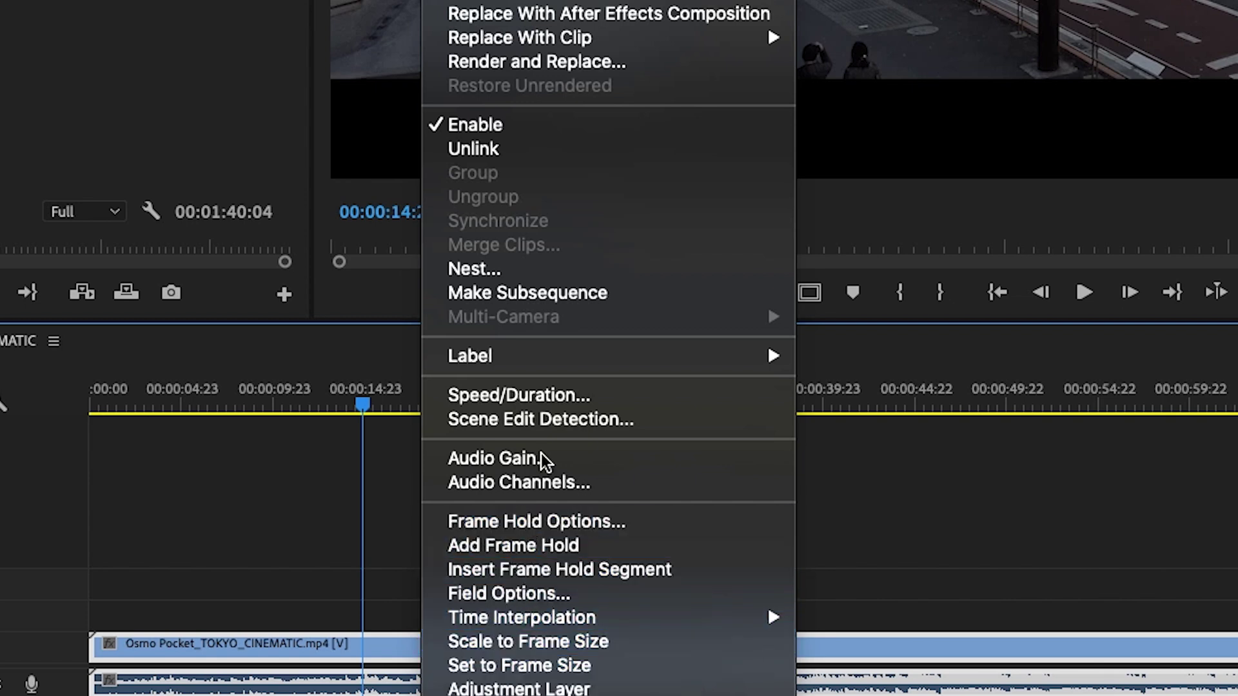
left_click(547, 422)
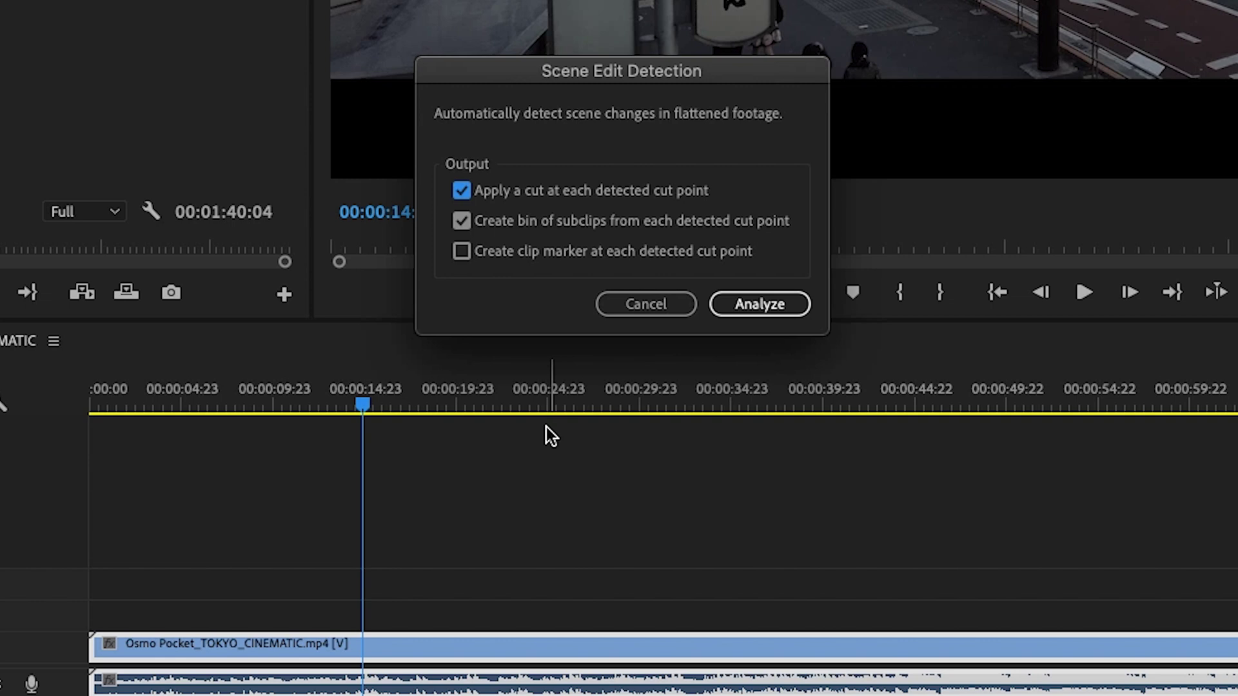
Enable cutting at each detected cut point plus a bin of subclips, then run the analysis.
left_click(463, 190)
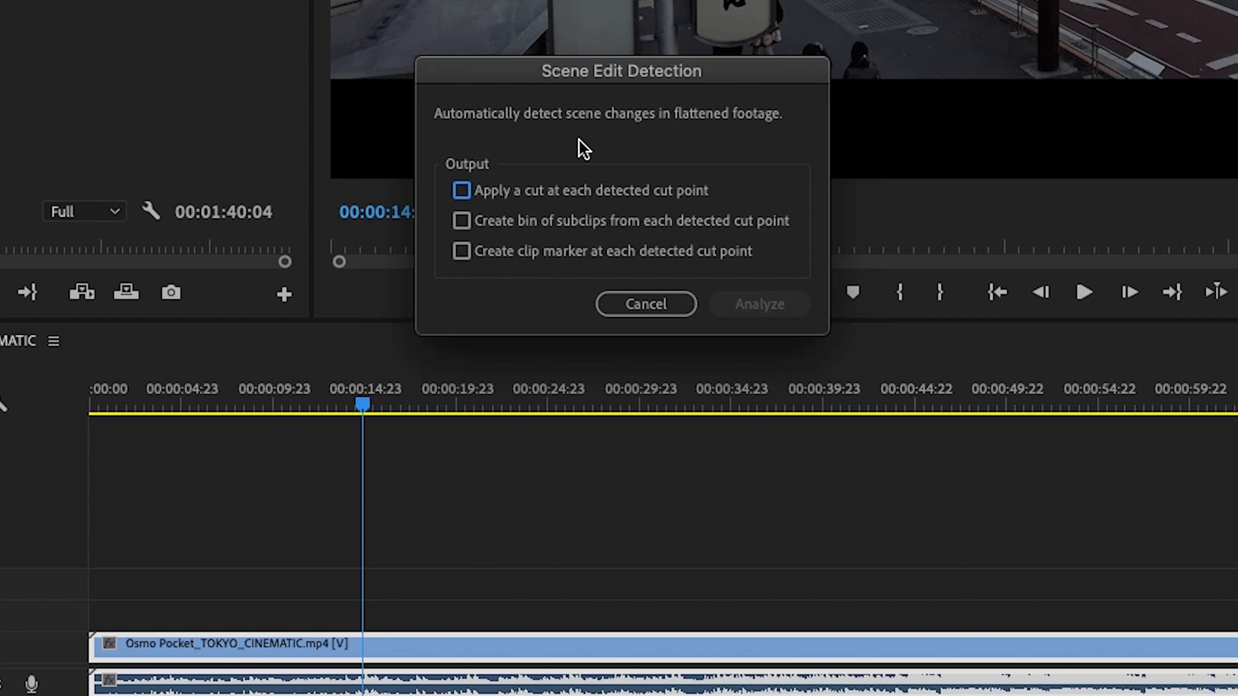
left_click(462, 191)
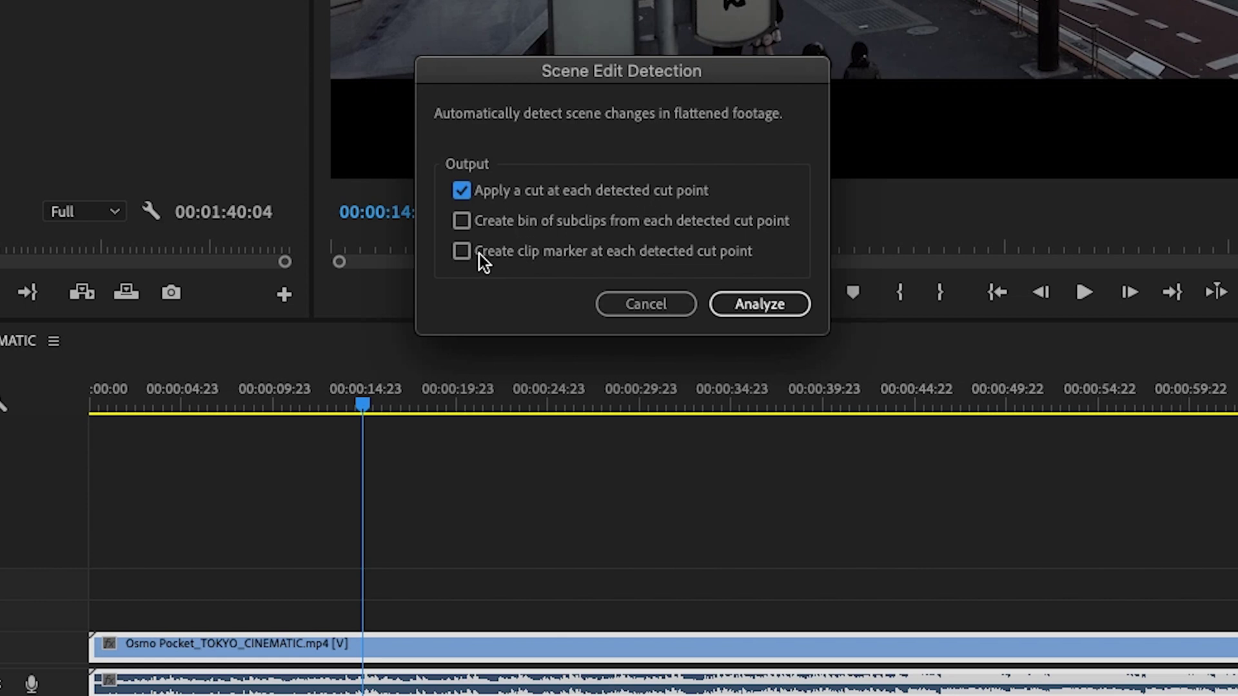
left_click(468, 227)
left_click(777, 306)
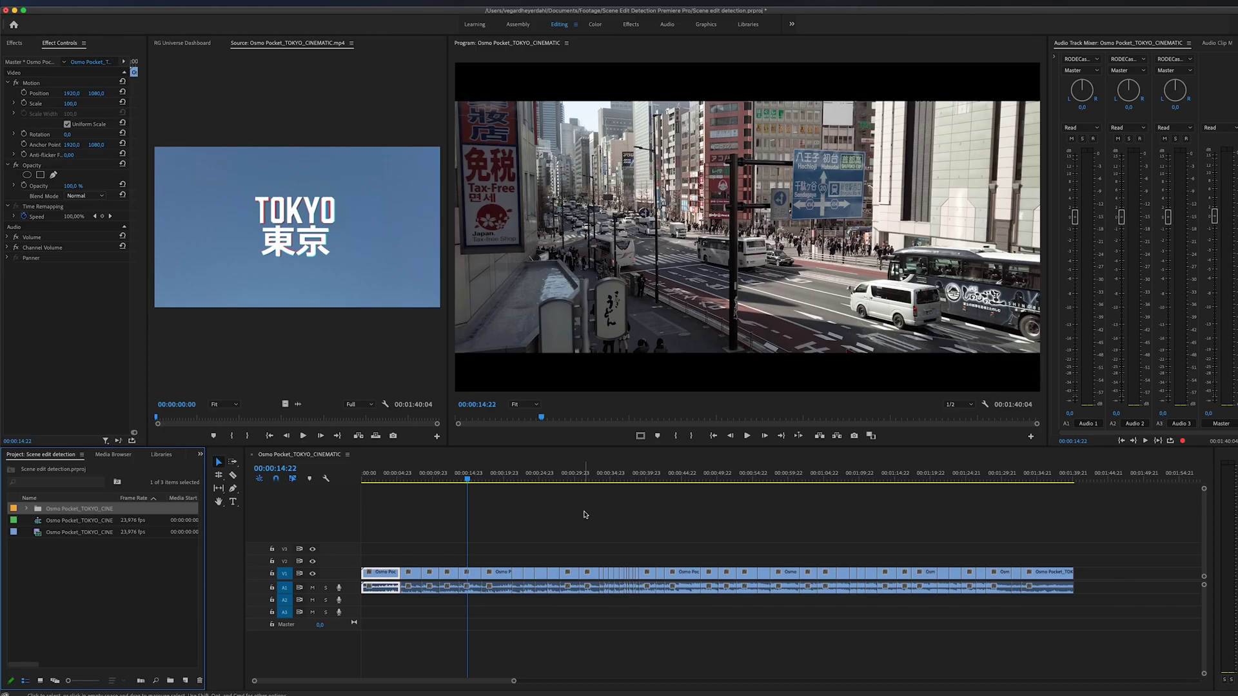
left_click_drag(387, 473, 397, 476)
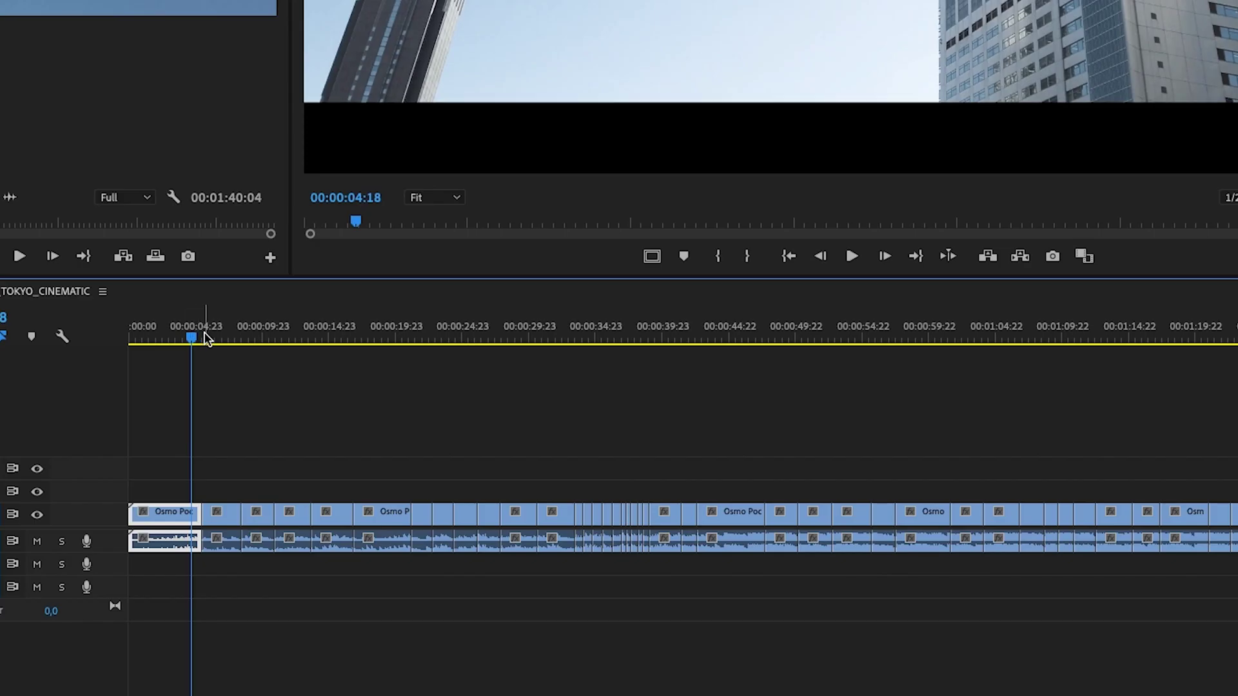
key("space")
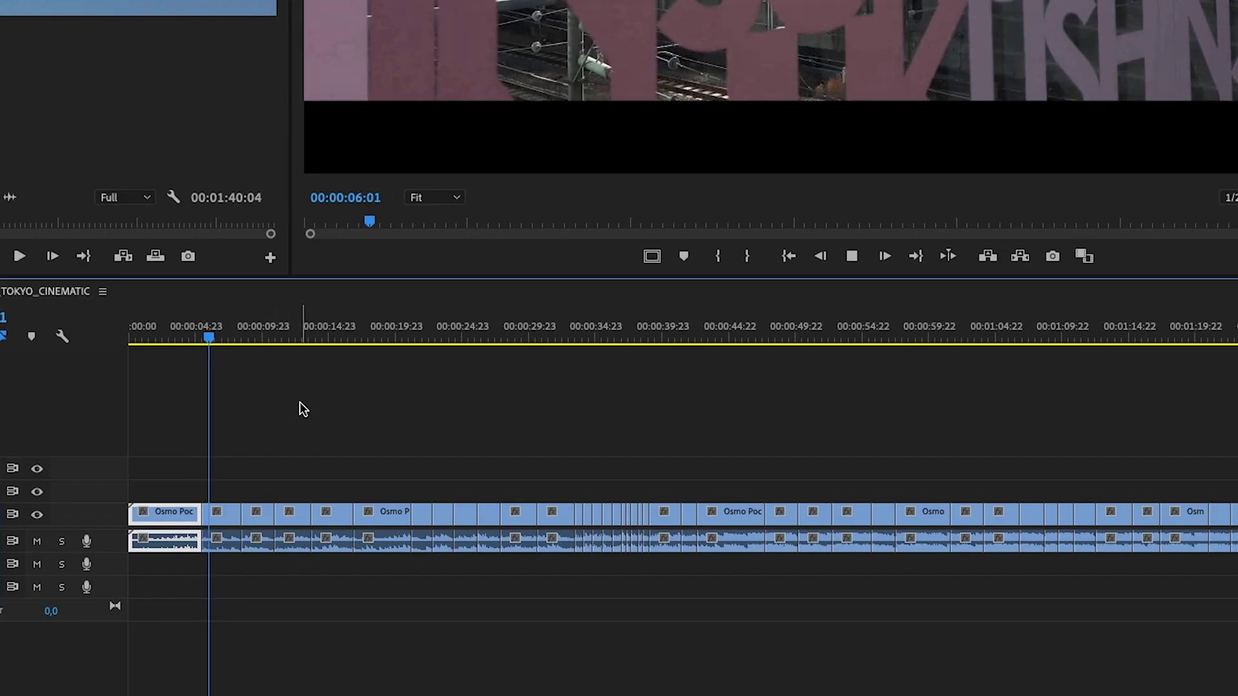
key("space")
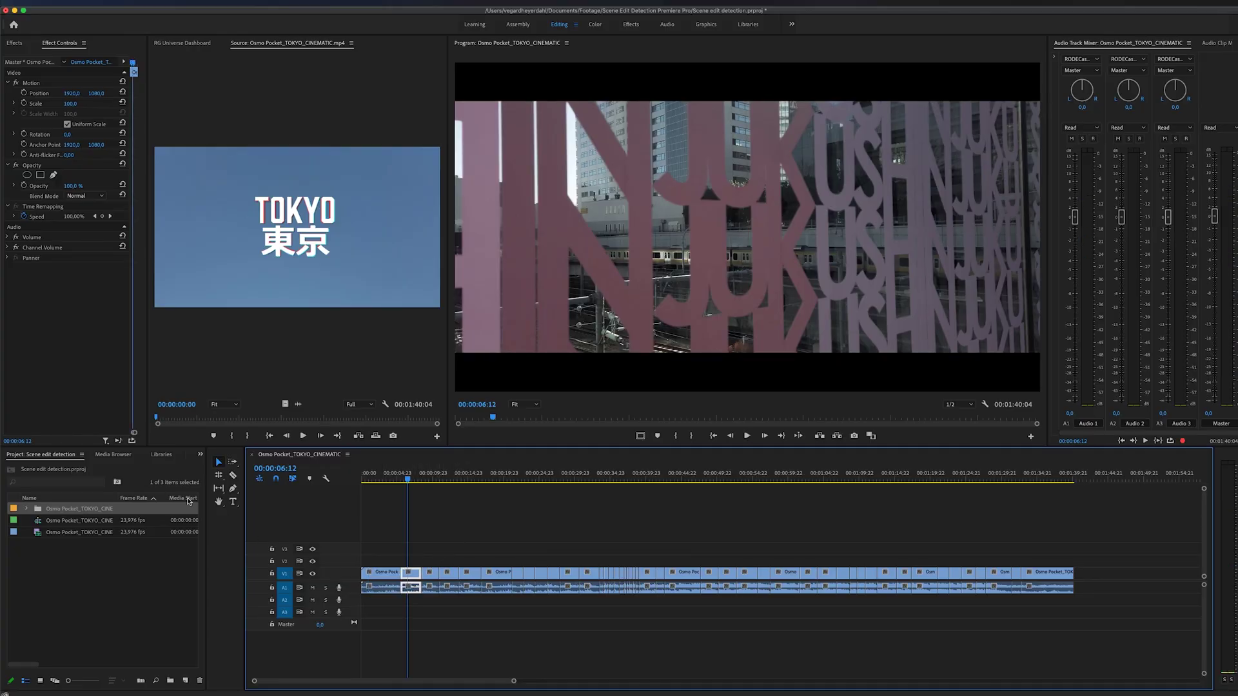
Expand the subclip bin and play Subclip01 in the Source Monitor.
left_click(28, 509)
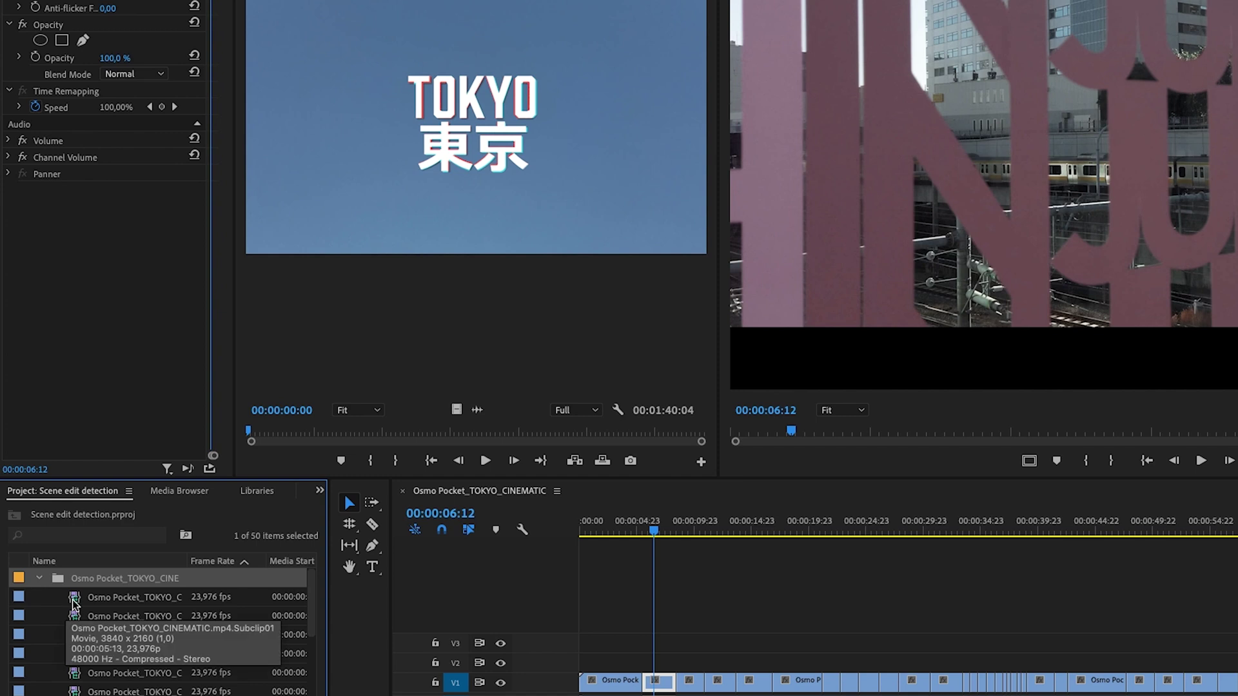
double_click(75, 604)
key("space")
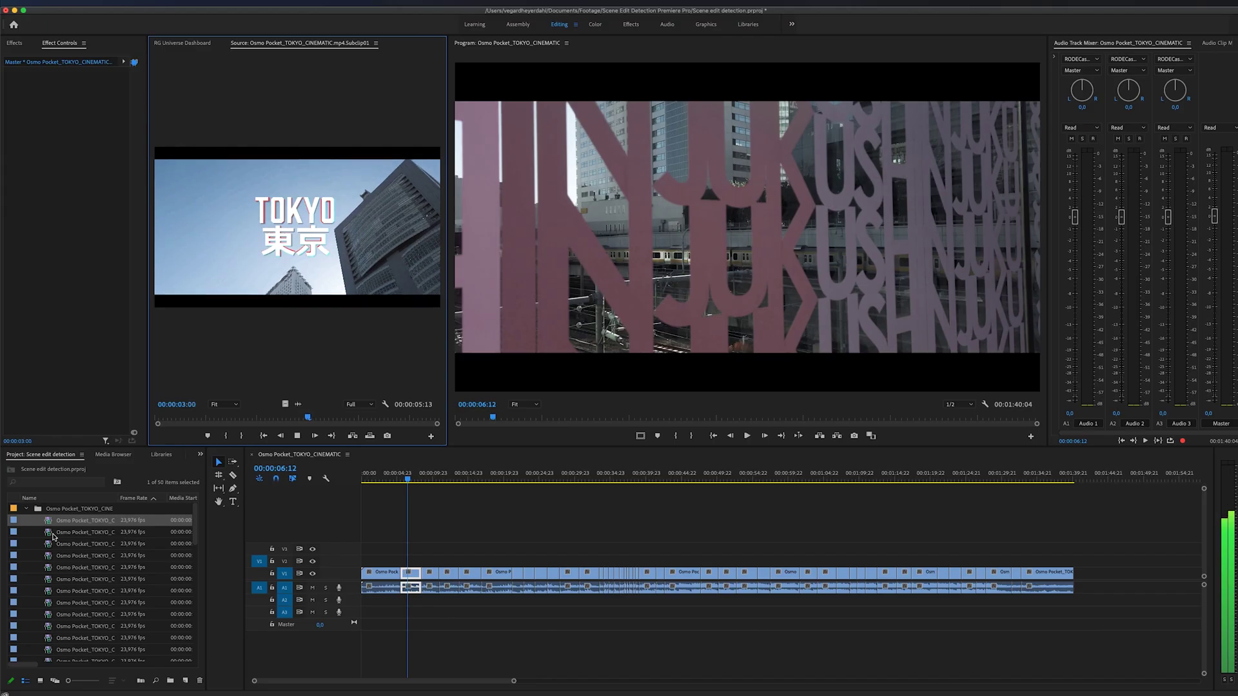
key("space")
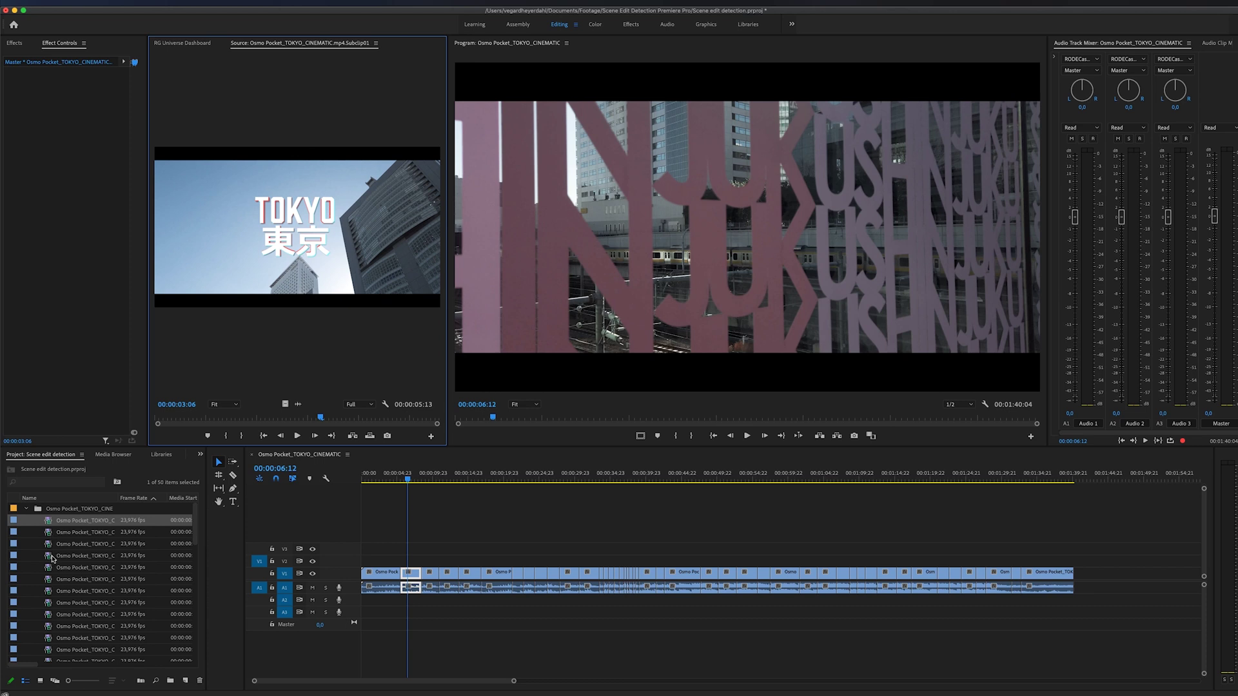
Load Subclip04, the train-tracks shot, and scrub to near its end.
double_click(52, 557)
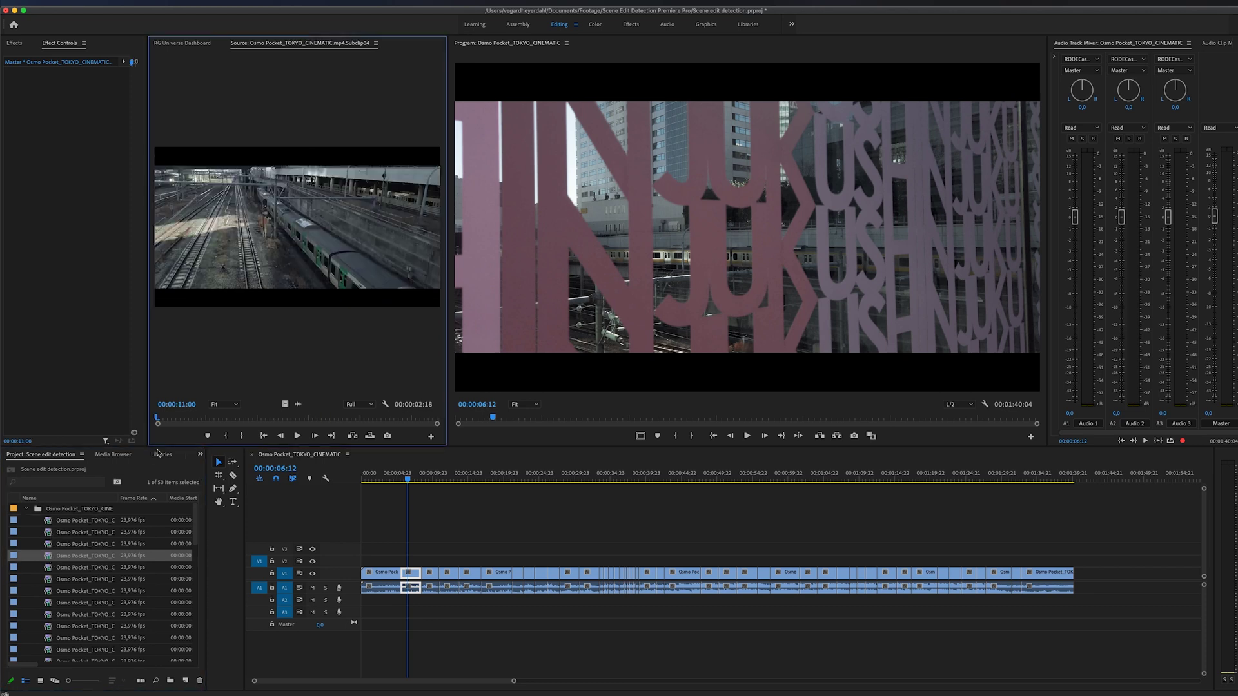
left_click_drag(158, 419, 431, 427)
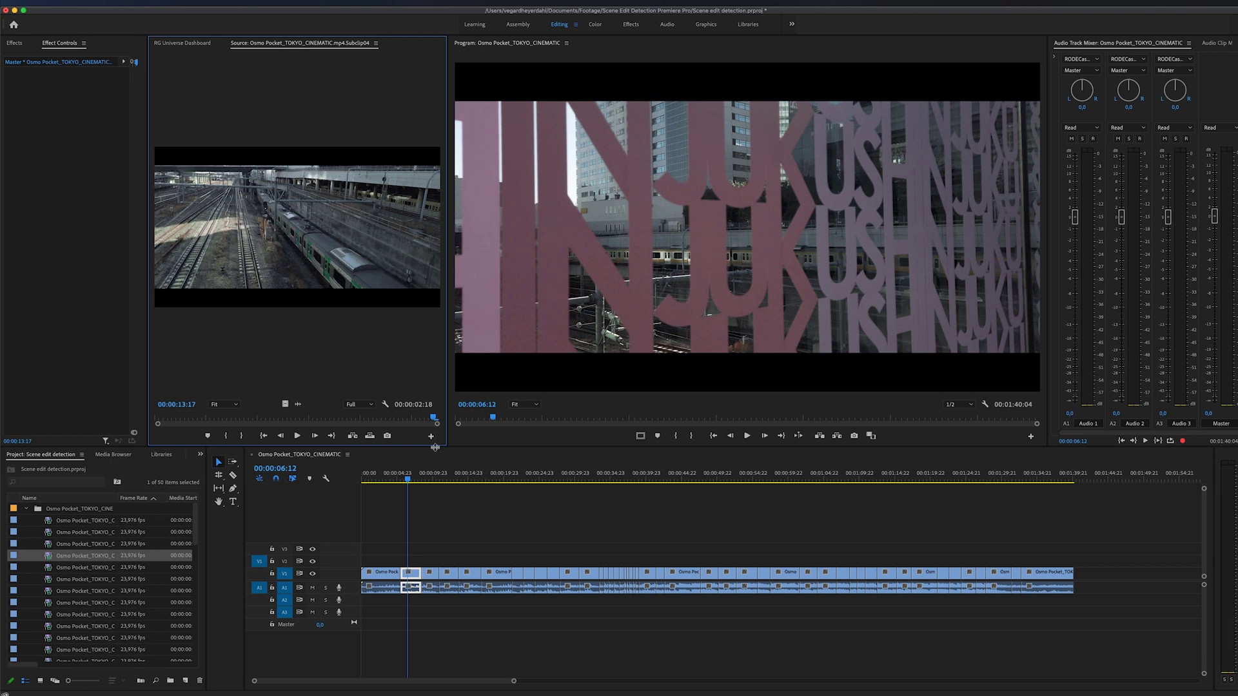